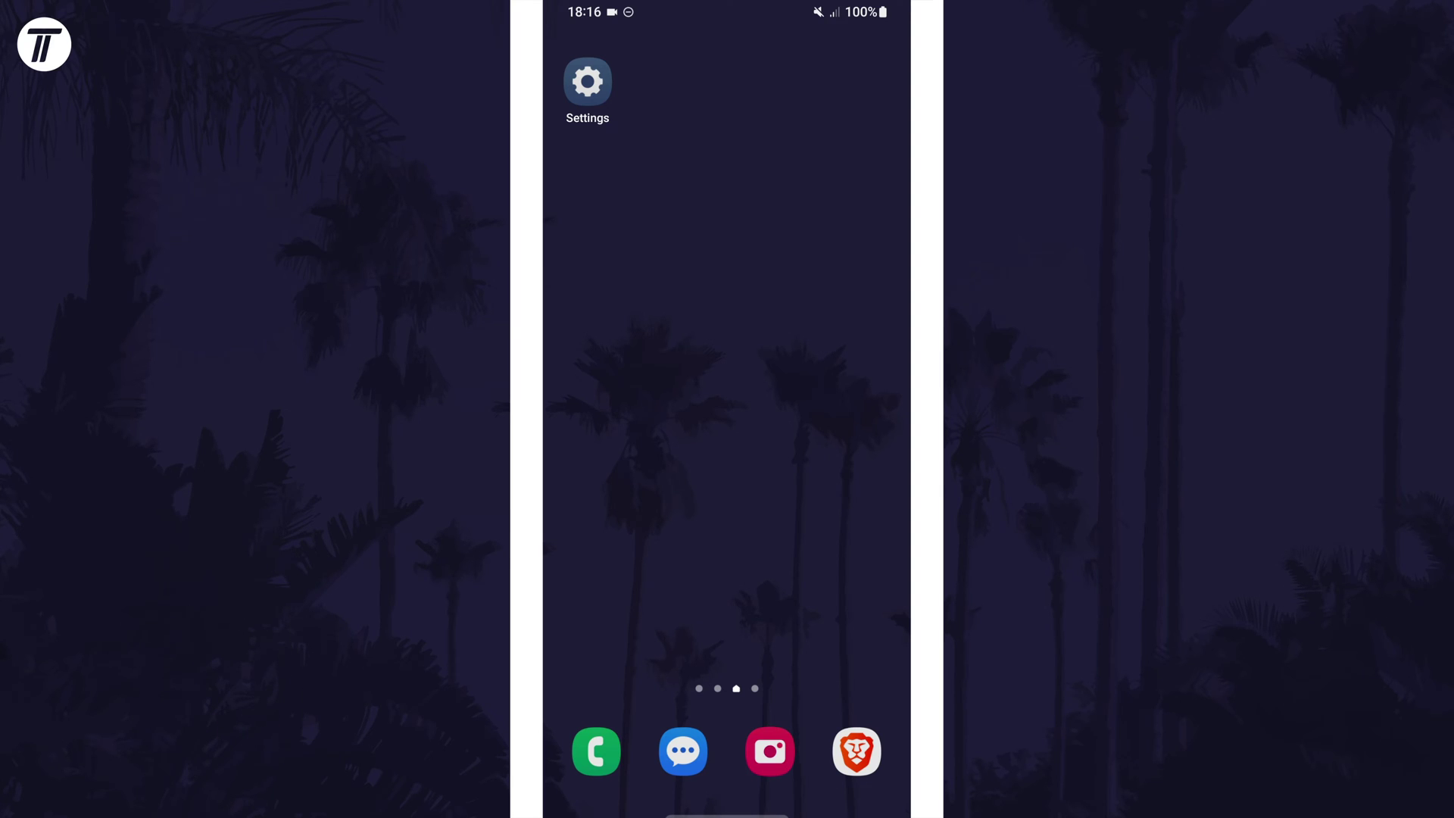
Step: Open Settings and go to Connections to reach the Mobile networks page
{"action": "left_click", "coordinate": [587, 83]}
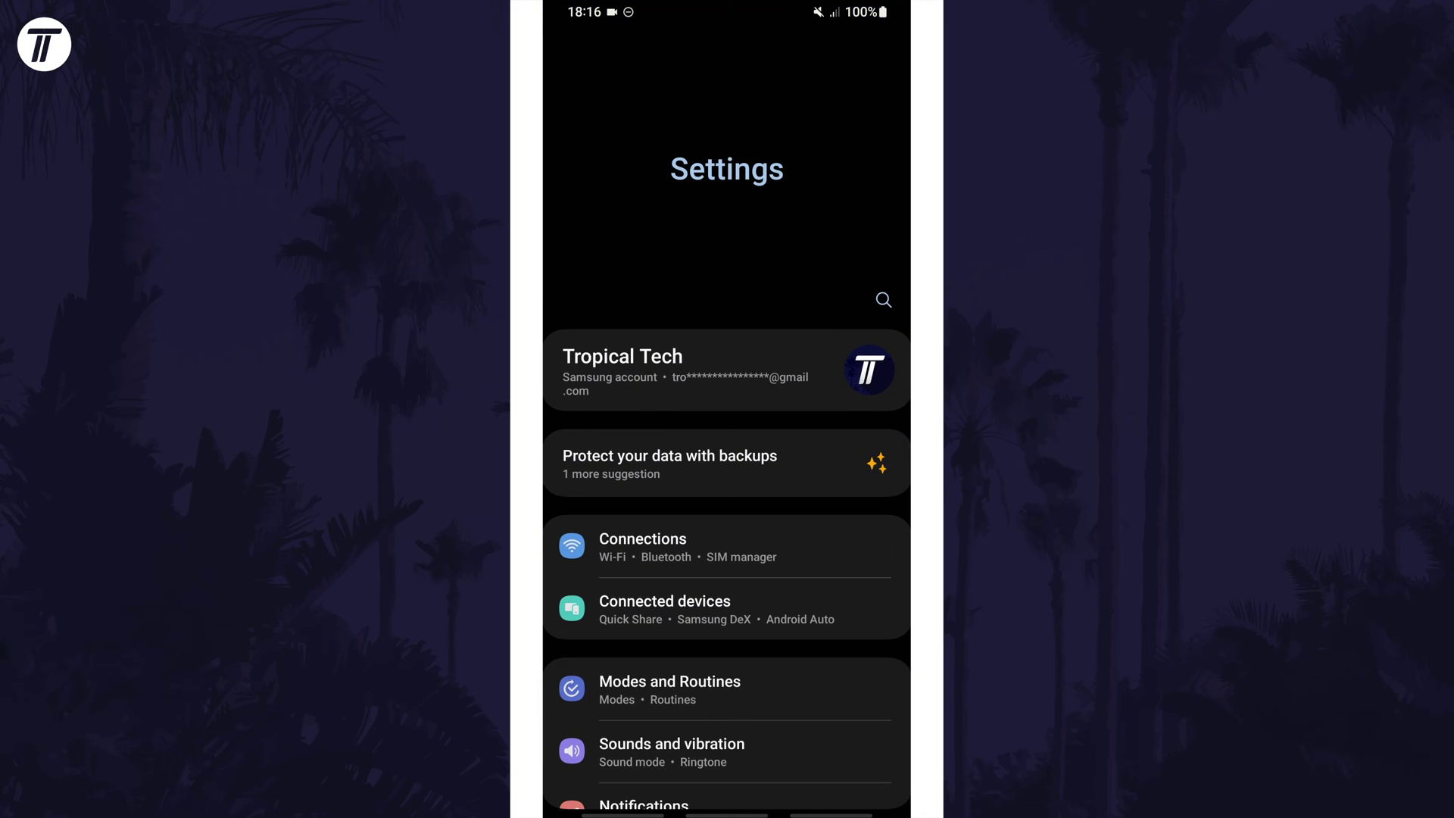
{"action": "left_click", "coordinate": [727, 547]}
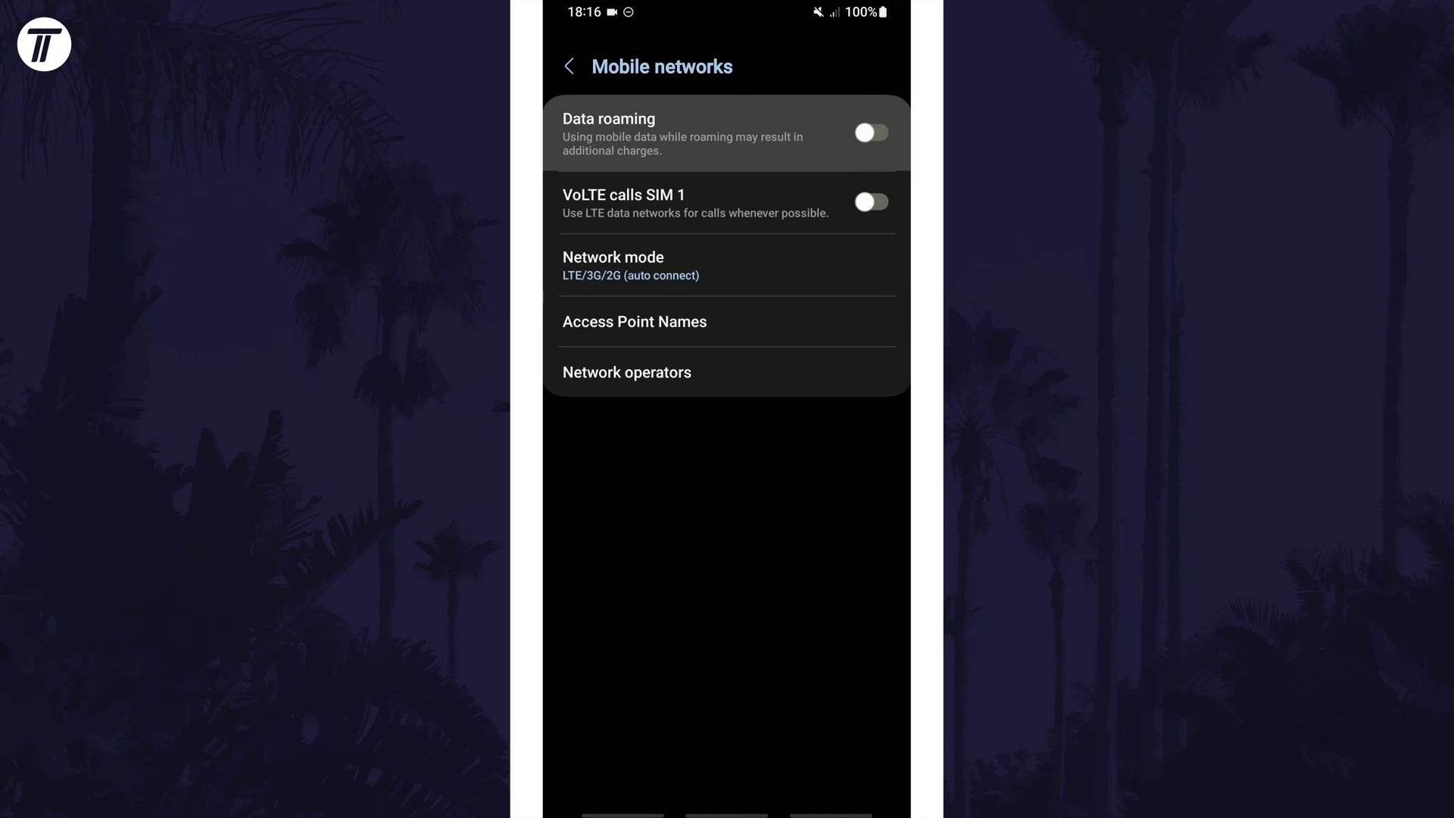
Step: Toggle Data roaming repeatedly until it stays switched on (blue)
{"action": "left_click", "coordinate": [681, 133]}
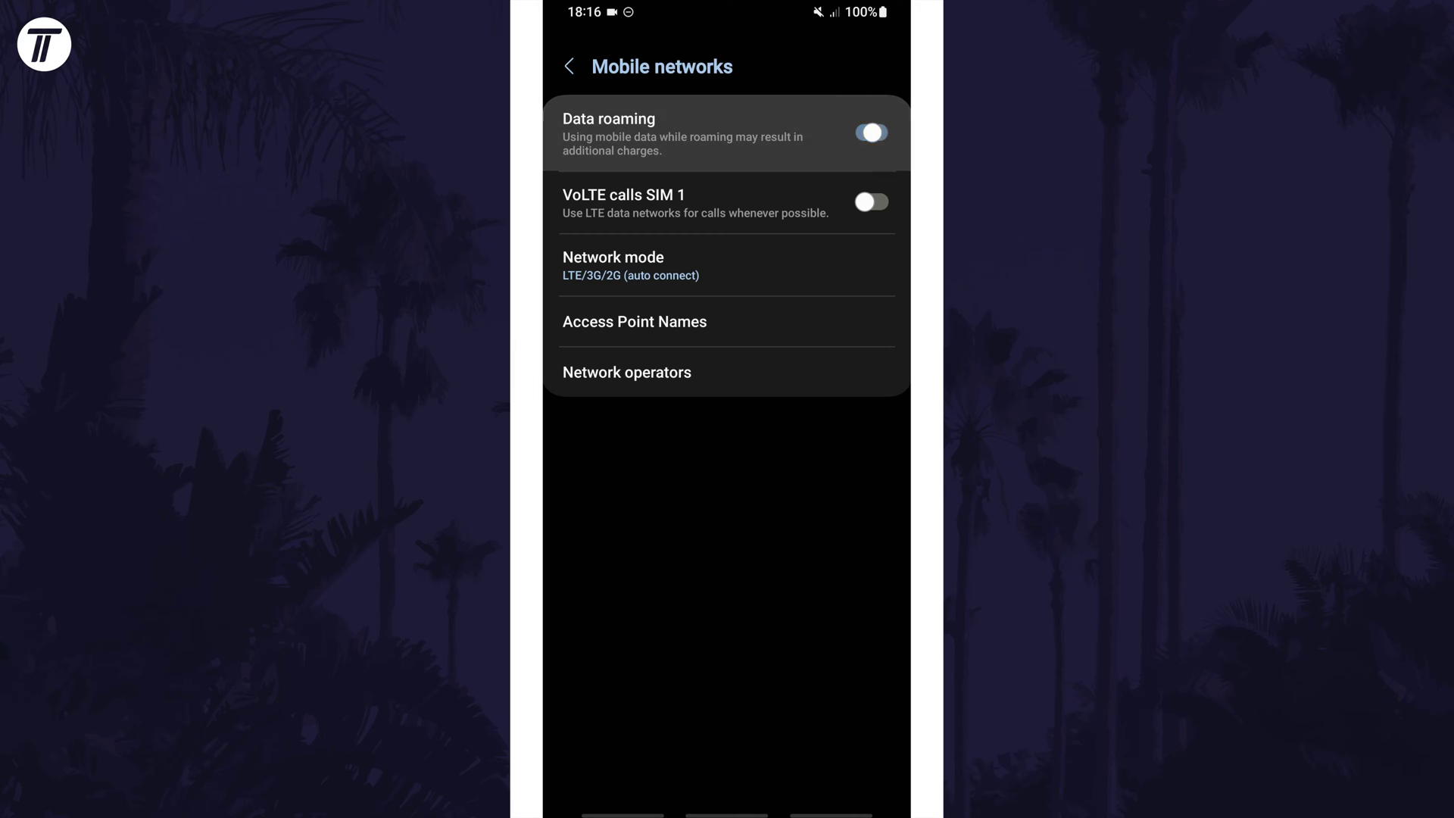
{"action": "left_click", "coordinate": [682, 134]}
{"action": "left_click", "coordinate": [682, 133]}
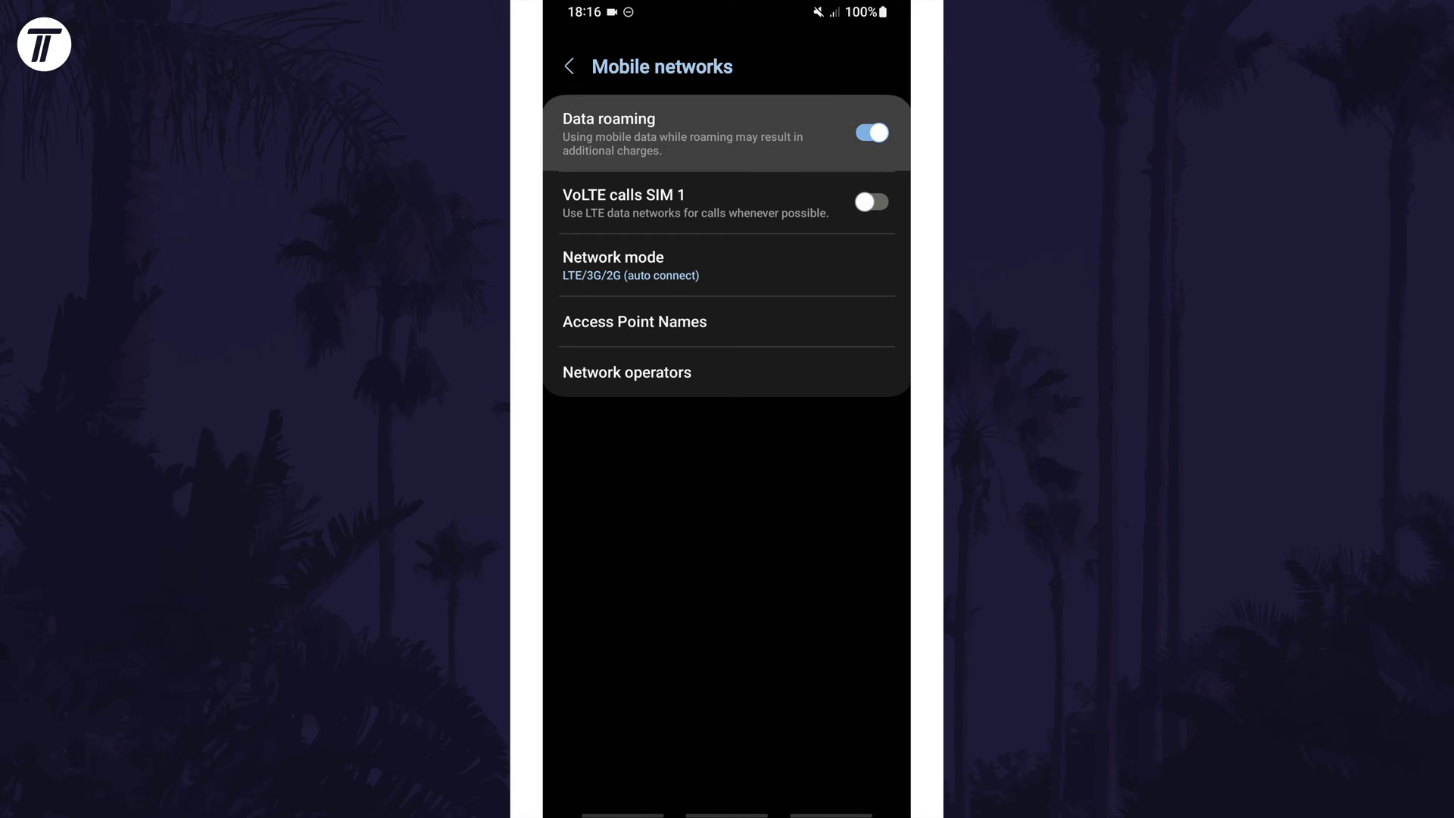
{"action": "left_click", "coordinate": [681, 132]}
{"action": "left_click", "coordinate": [682, 133]}
{"action": "left_click", "coordinate": [682, 133]}
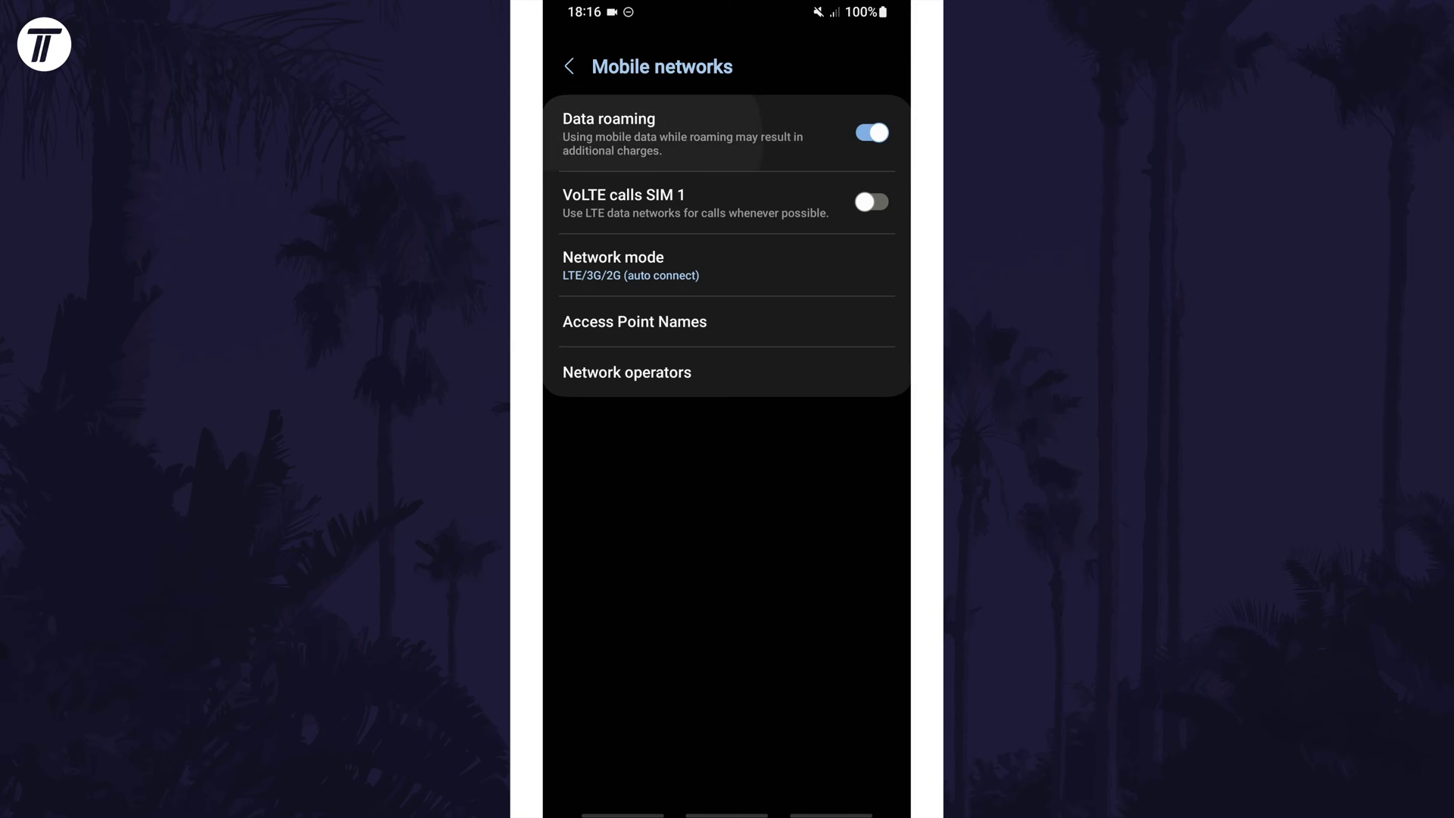